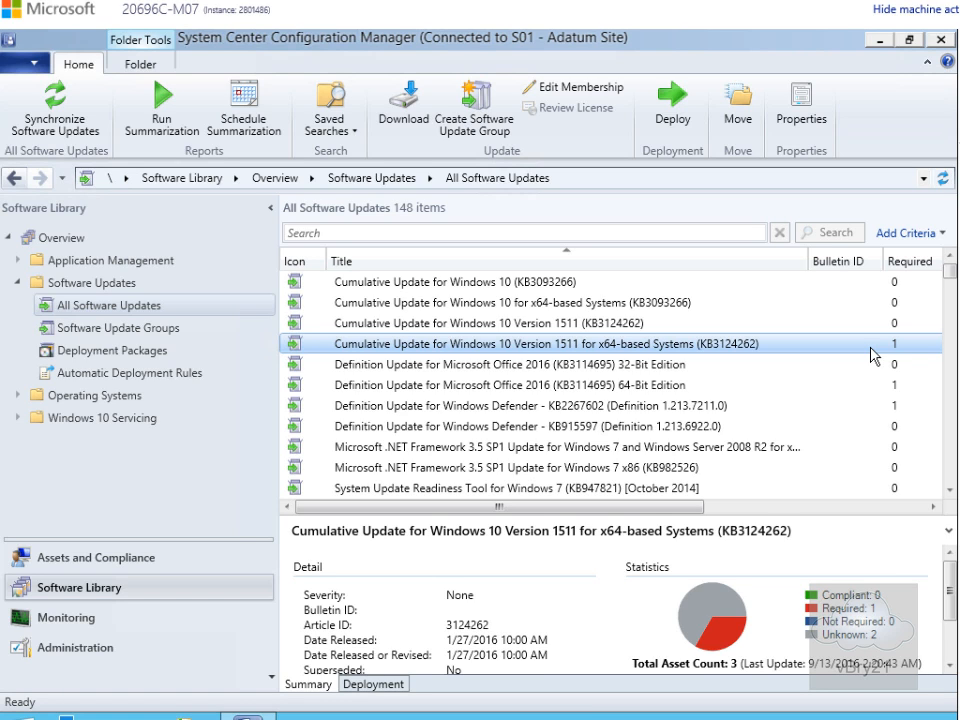
- Create a software update group named "Critical Updates - Windows 10" with description "Critical Updates for Windows 10" from the KB3124262 x64 cumulative update
click(870, 347)
click(479, 135)
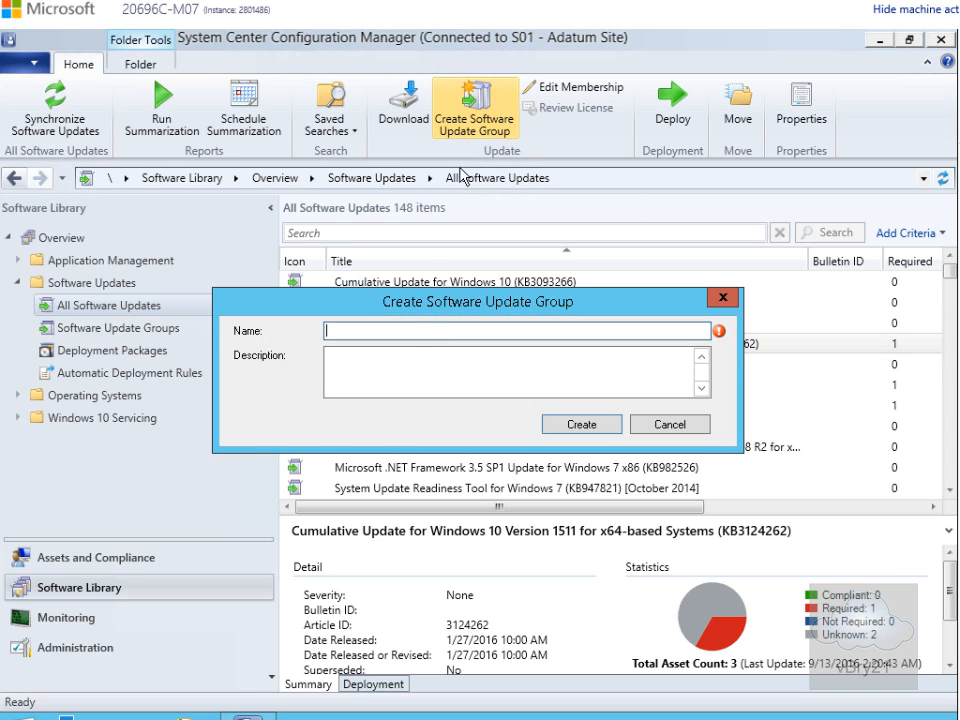
click(407, 332)
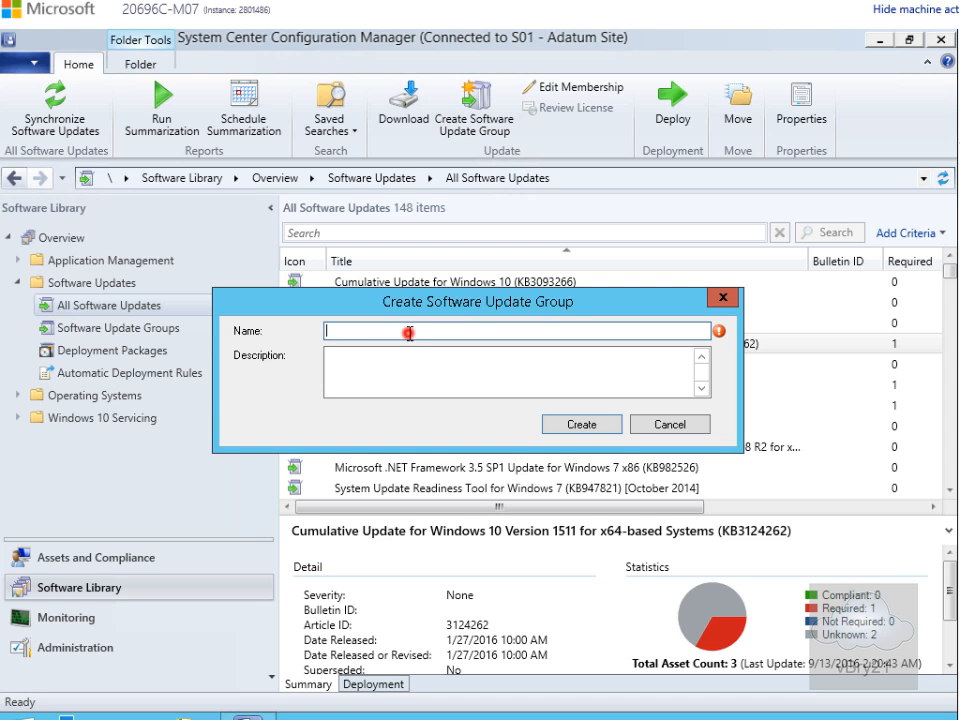
text(Critical Updates - Windows 10)
click(337, 370)
text(Critical Updates for Windows 10)
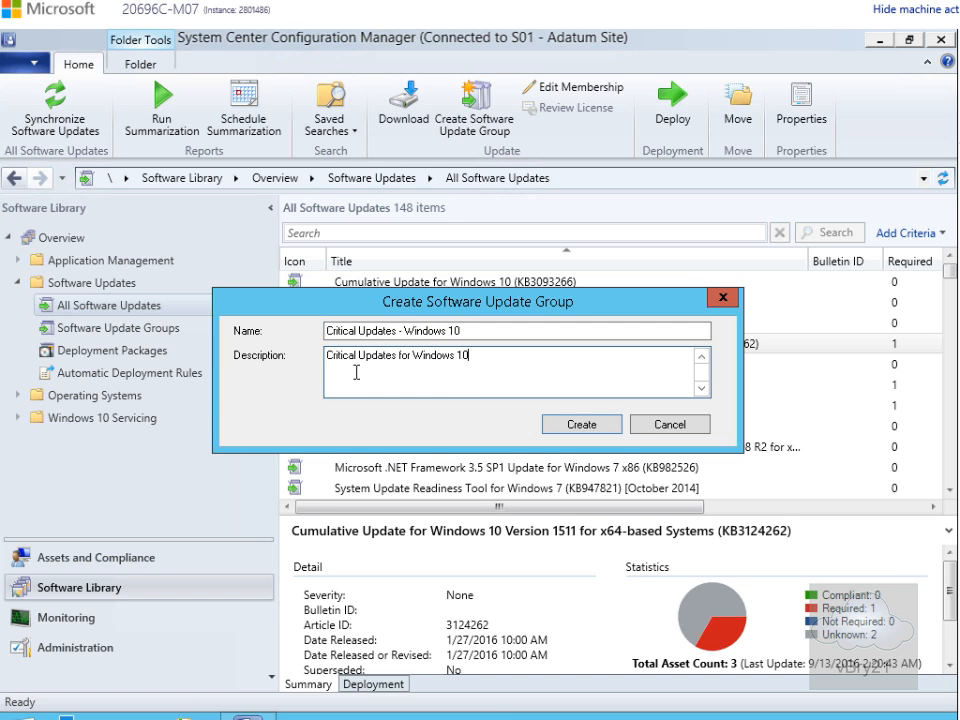
click(567, 430)
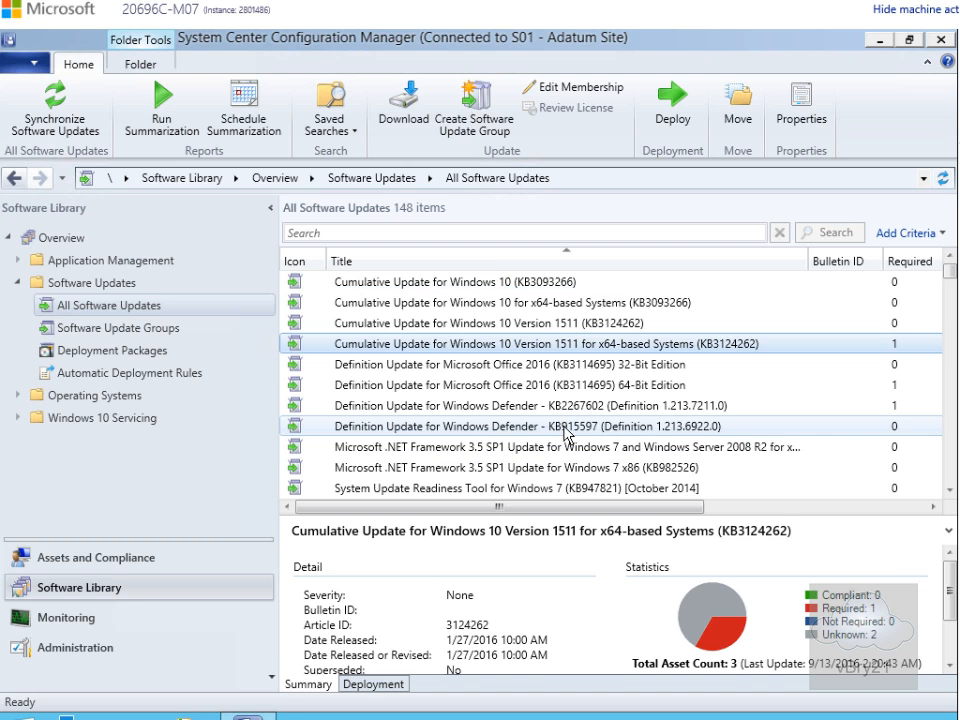
- Show the members of the Critical Updates - Windows 10 update group, then return to the update groups list
click(170, 338)
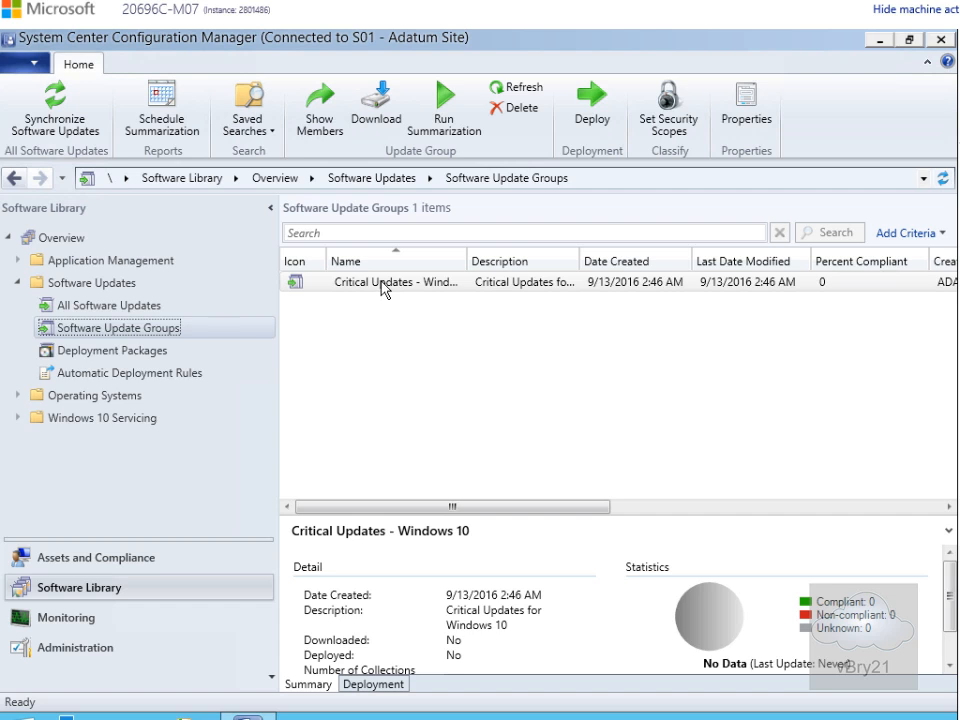
click(437, 285)
right_click(437, 285)
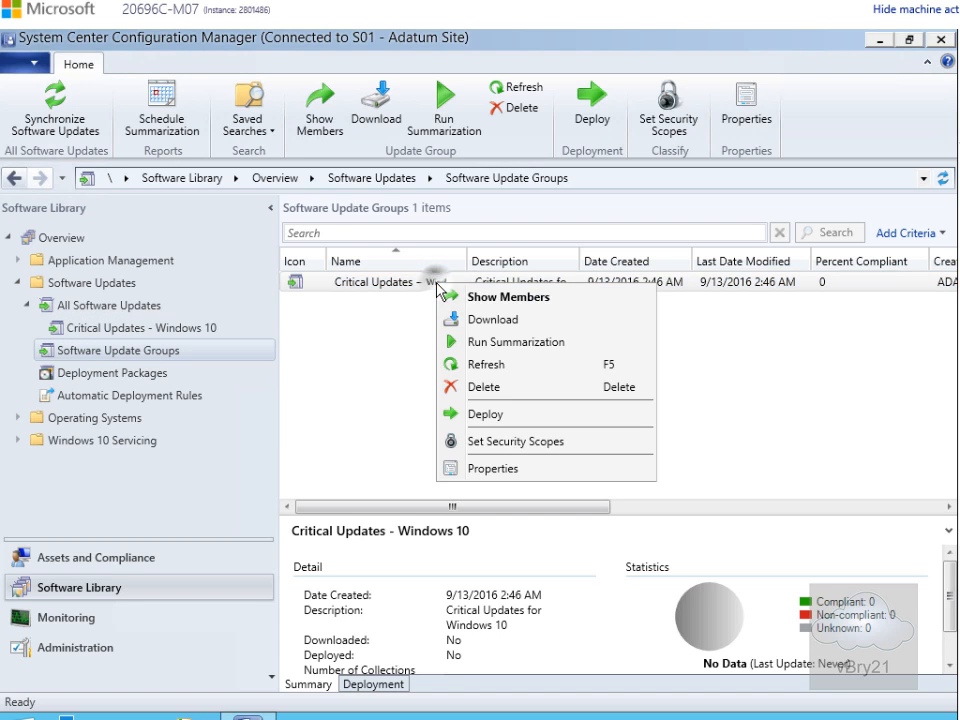
click(448, 299)
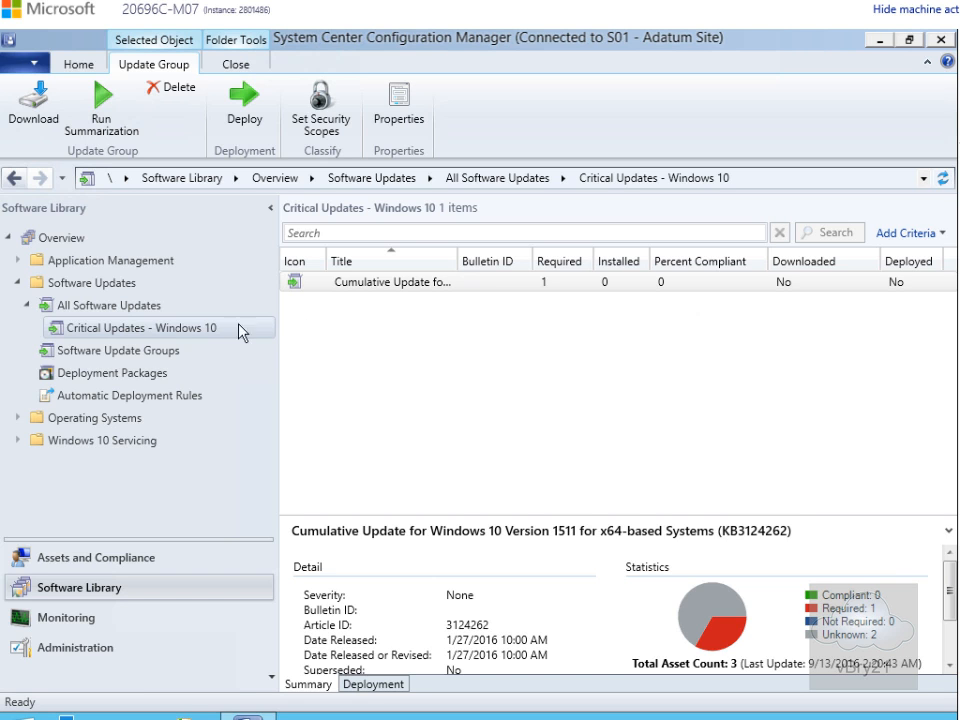
click(146, 351)
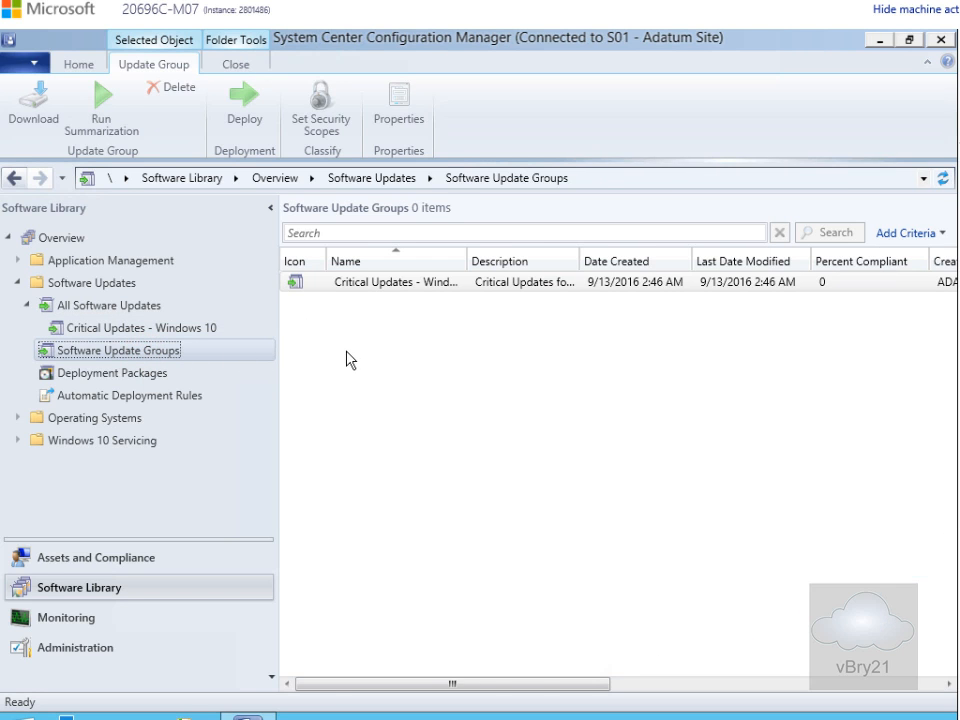
- Run summarization on the Critical Updates - Windows 10 update group and acknowledge the notice
click(358, 287)
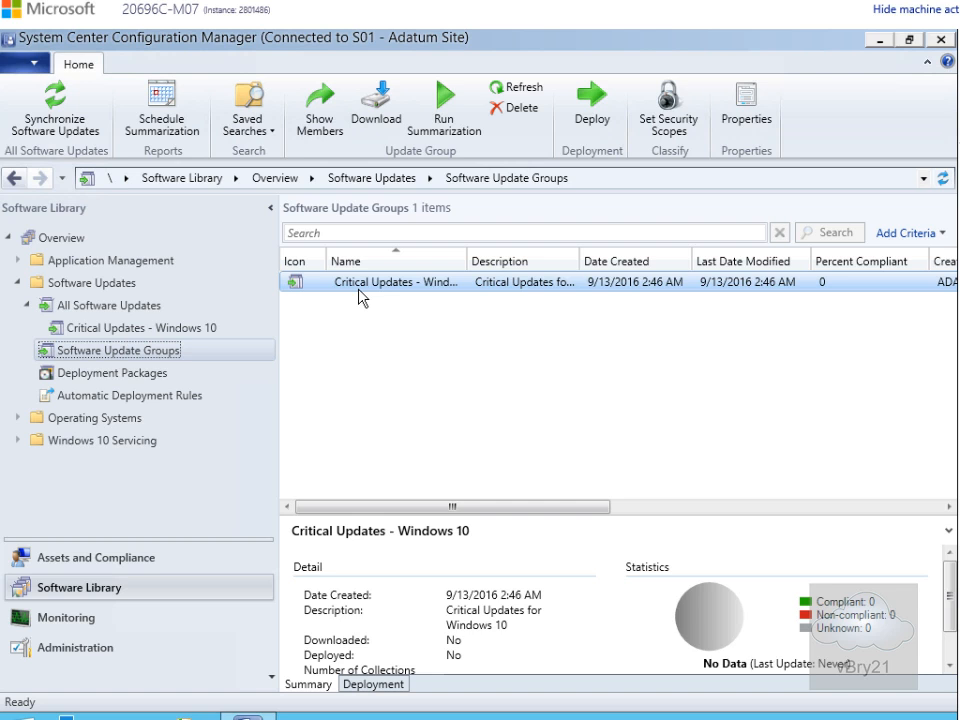
click(450, 98)
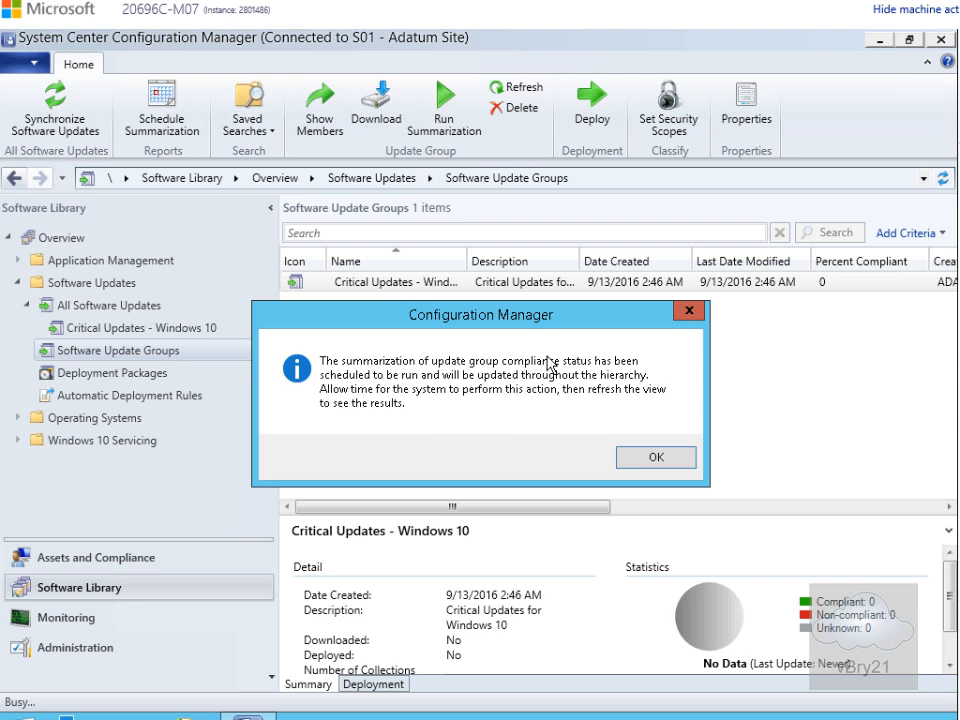
click(654, 460)
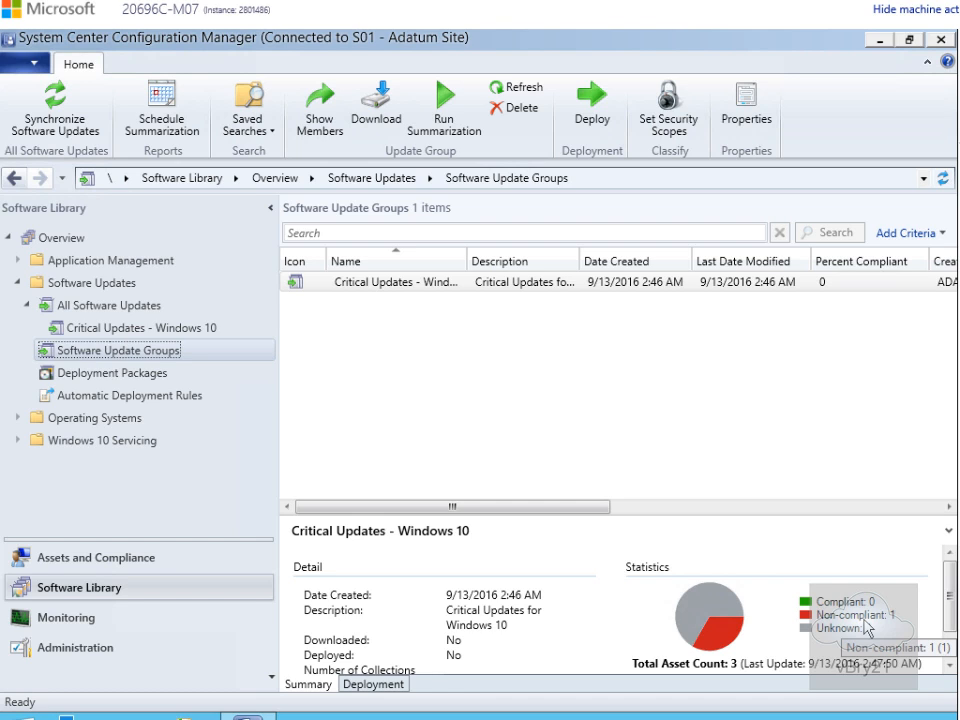
- Start downloading the group's updates, keeping the new deployment package named Critical Updates - Windows 10
click(378, 290)
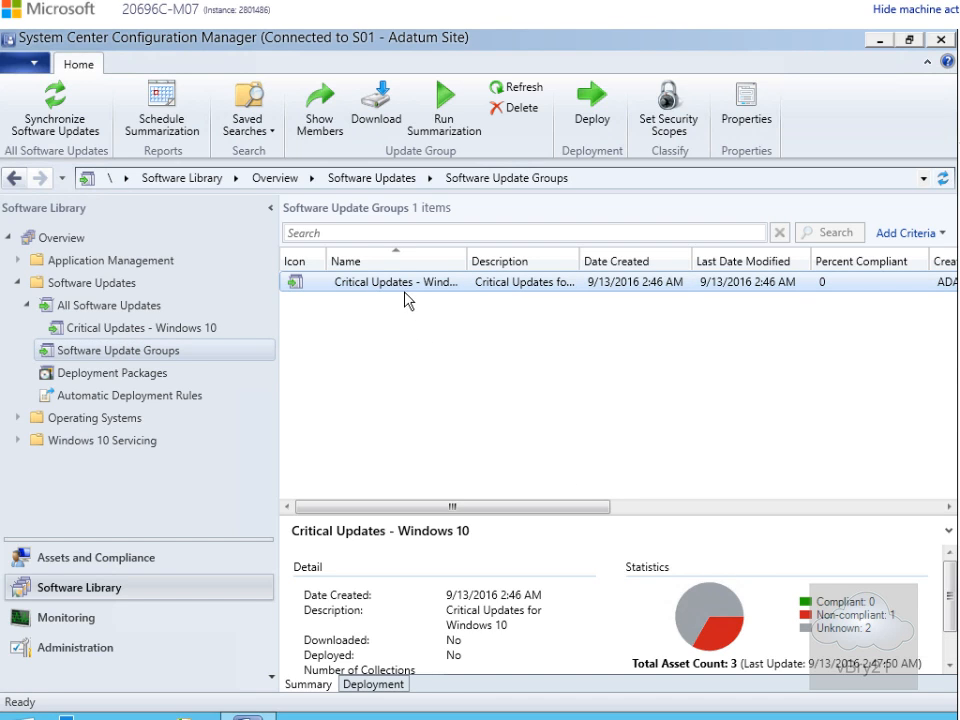
right_click(400, 284)
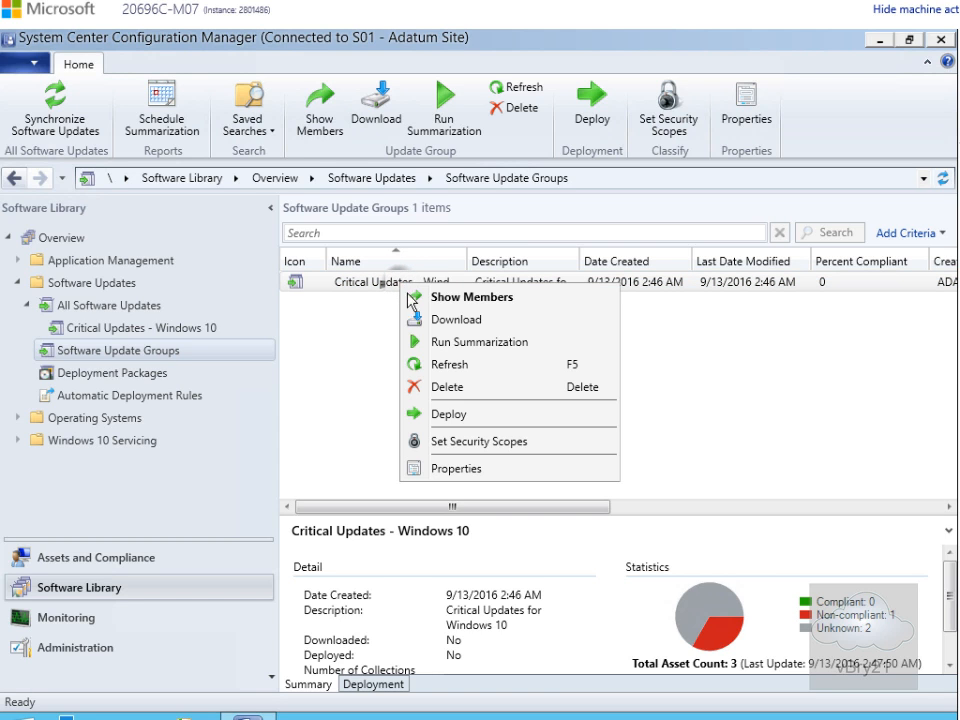
click(433, 320)
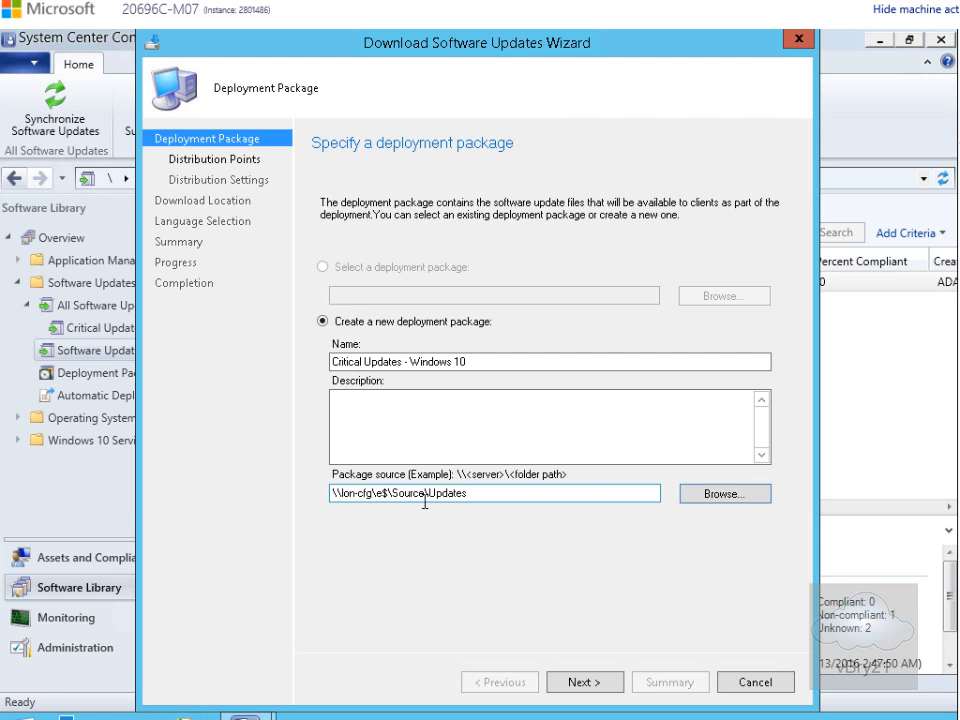
click(572, 684)
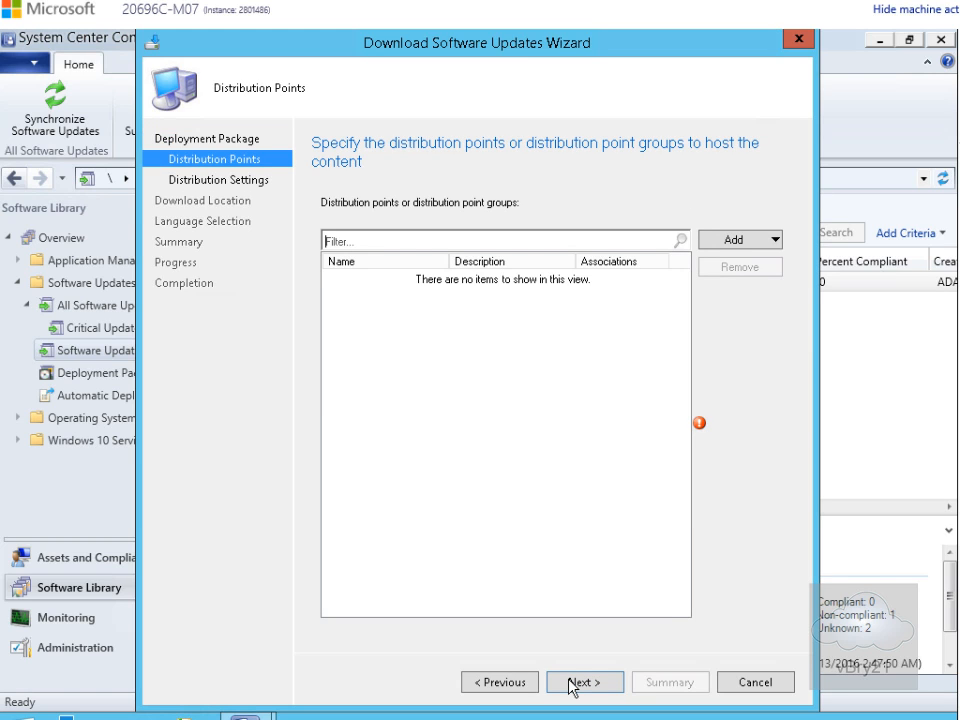
- Add the distribution point LON-CFG.ADATUM.COM to host the package content
click(730, 238)
click(741, 261)
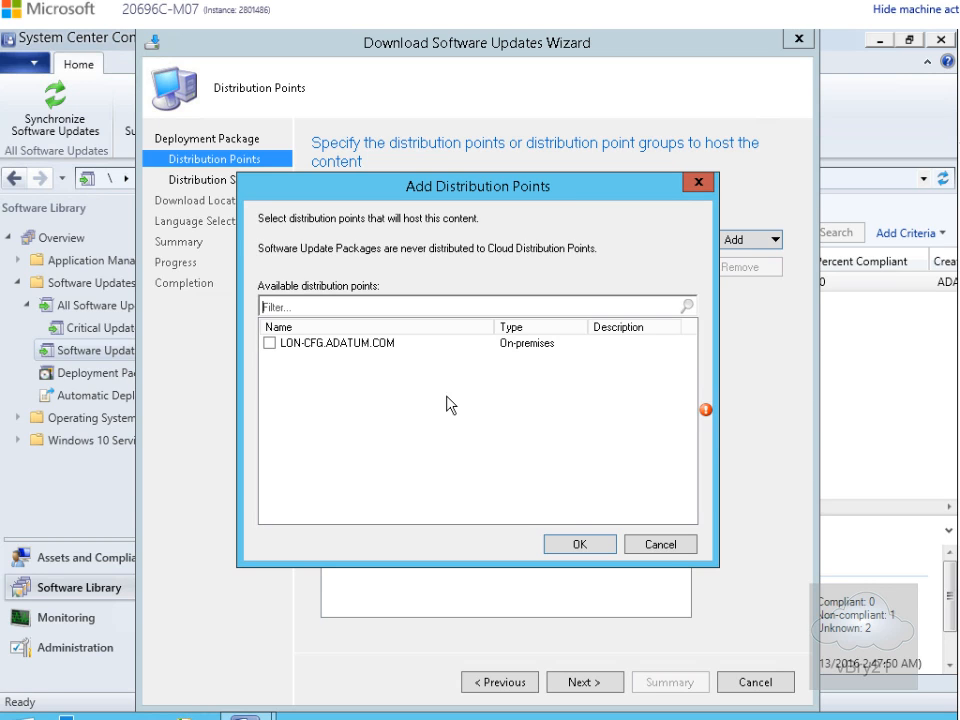
click(268, 345)
click(577, 546)
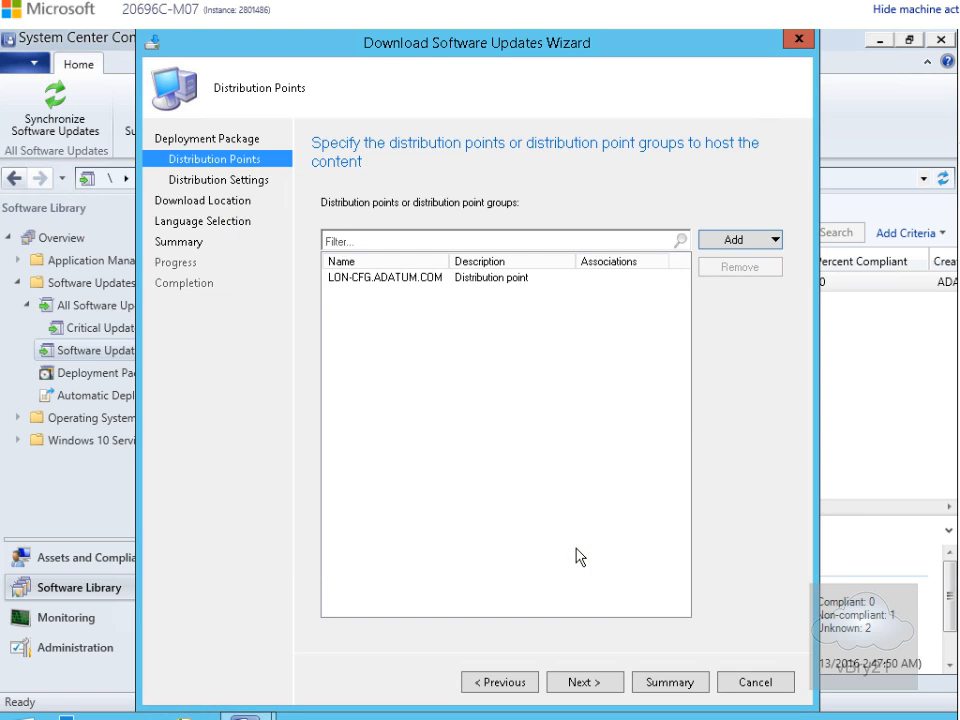
click(588, 682)
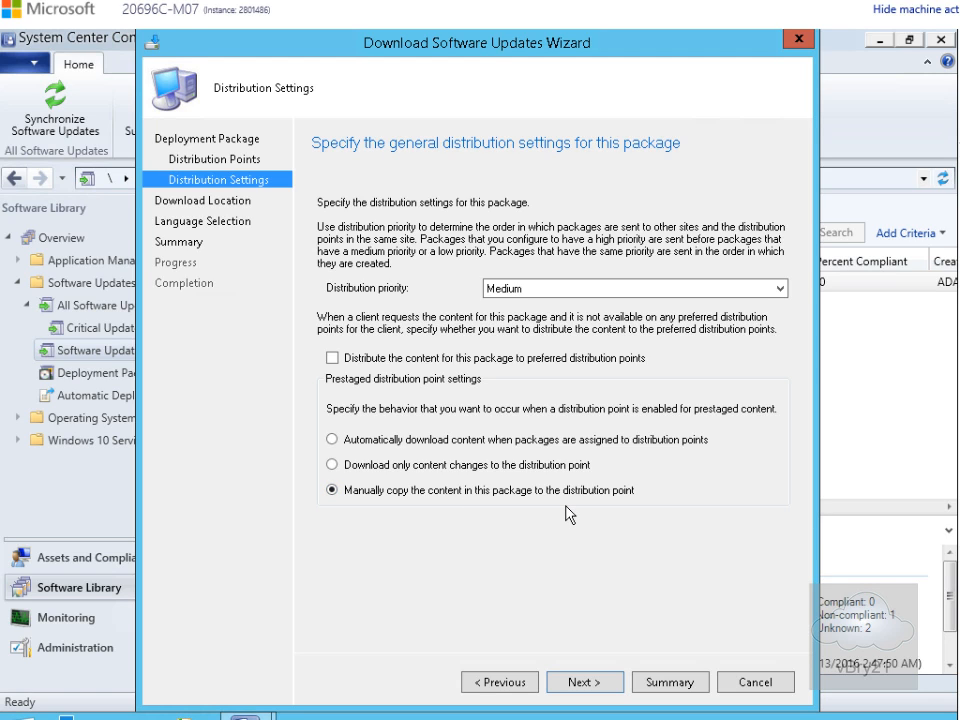
- Accept the default distribution settings, network download location and English language, then finish and close the download wizard
click(584, 682)
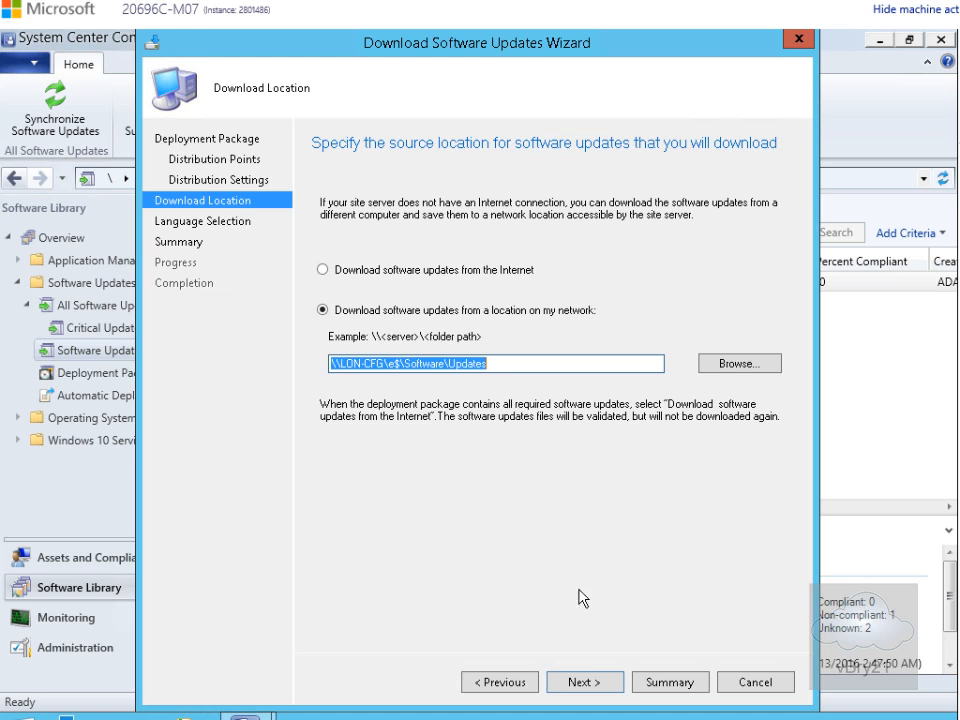
click(594, 684)
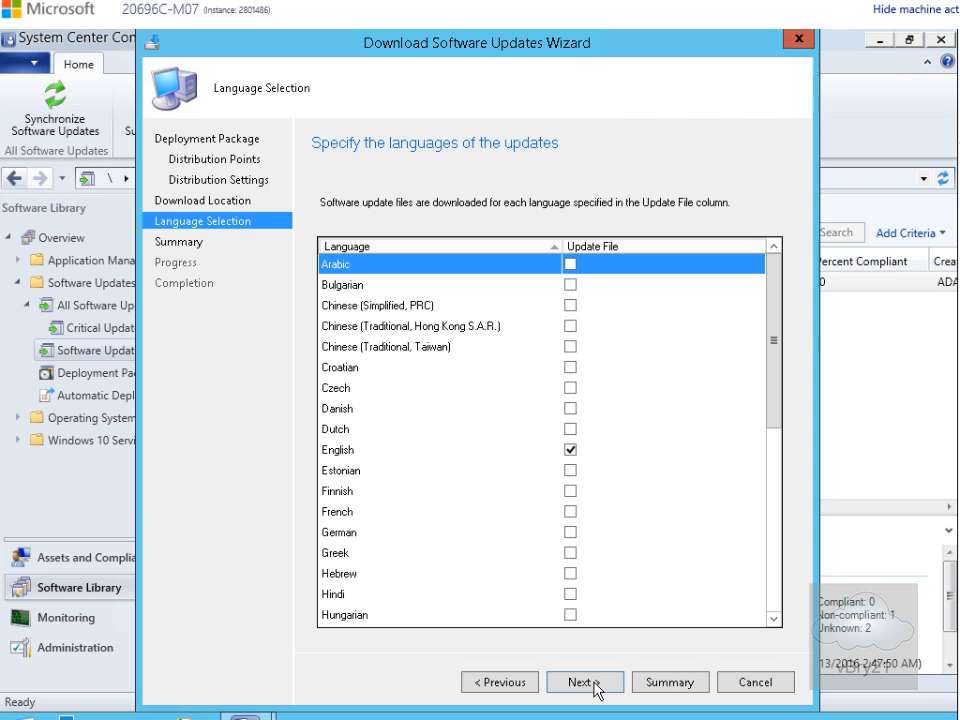
click(594, 684)
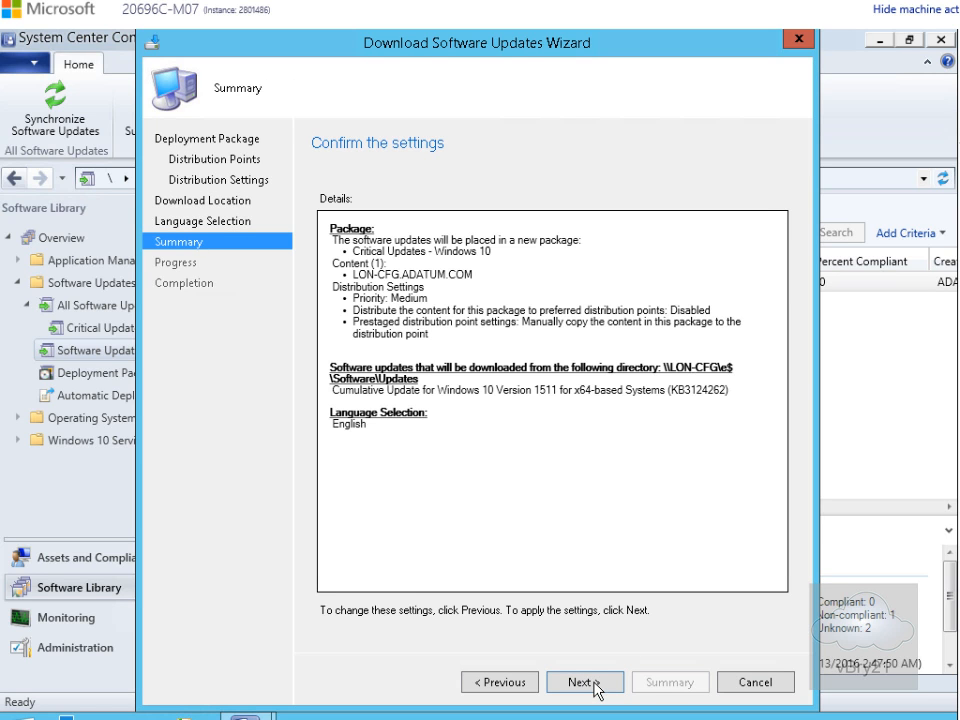
click(594, 684)
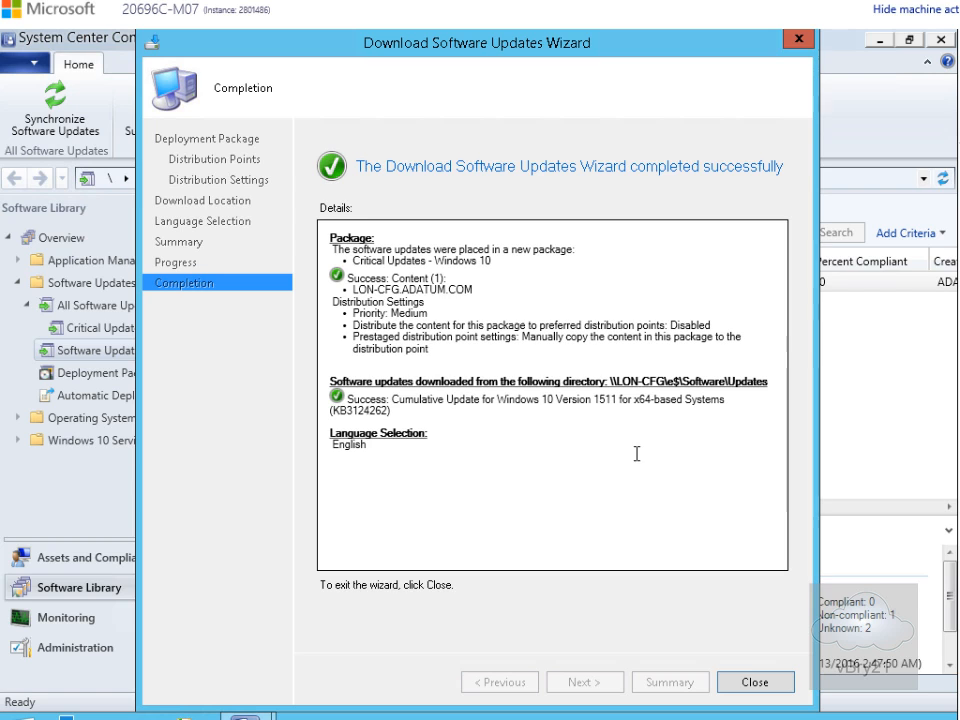
click(755, 682)
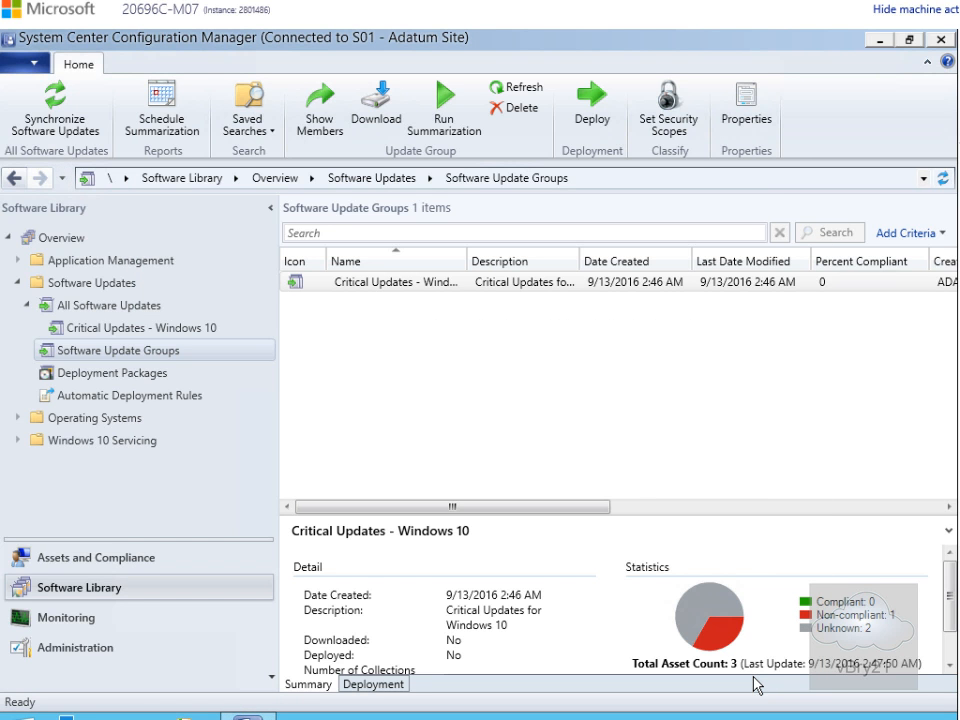
- Open the deployment packages and examine the Critical Updates - Windows 10 package's distribution point status
click(134, 355)
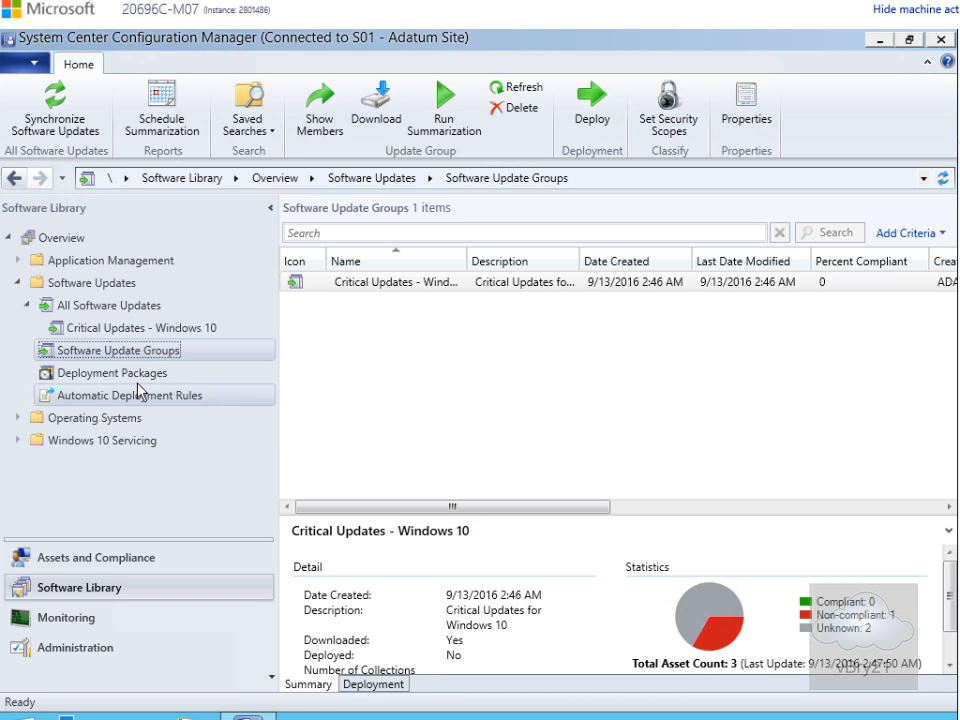
click(137, 377)
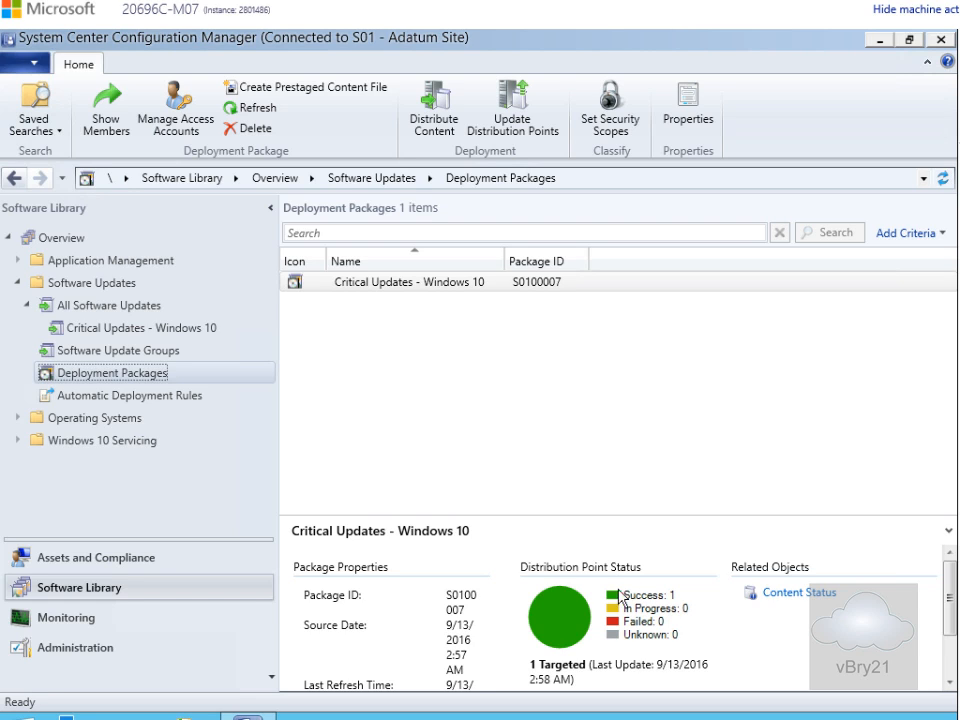
mouse_move(648, 604)
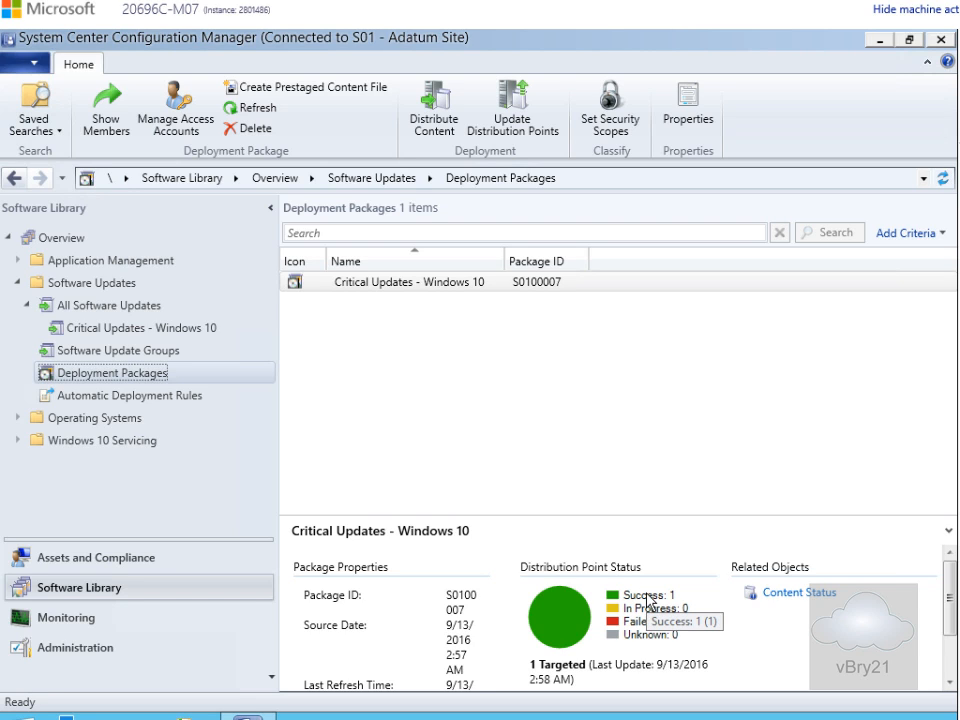